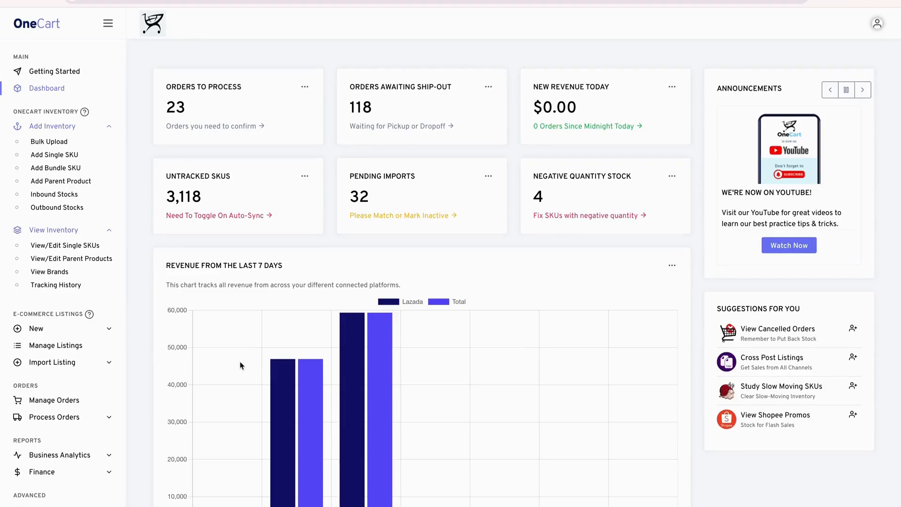
# Step: Open the Inbound Stocks list and start a new inbound stock upload
pyautogui.click(68, 127)
pyautogui.click(68, 127)
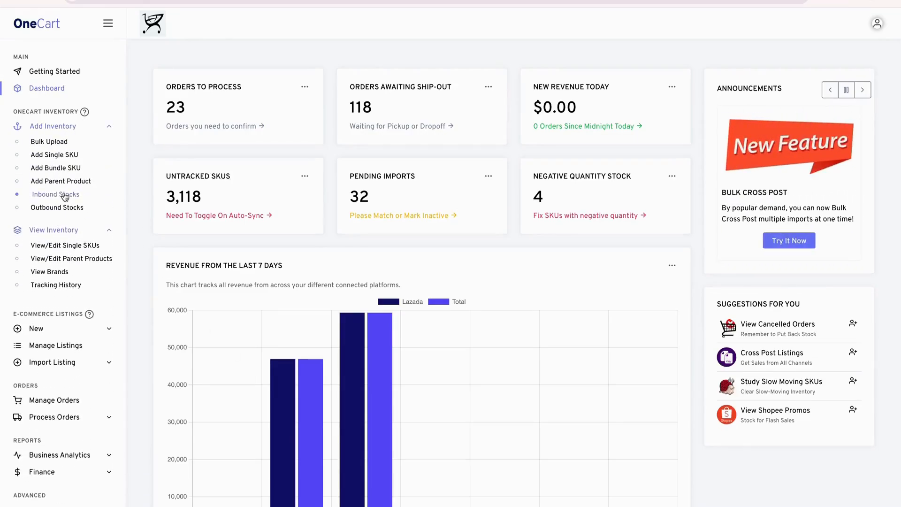
pyautogui.click(65, 194)
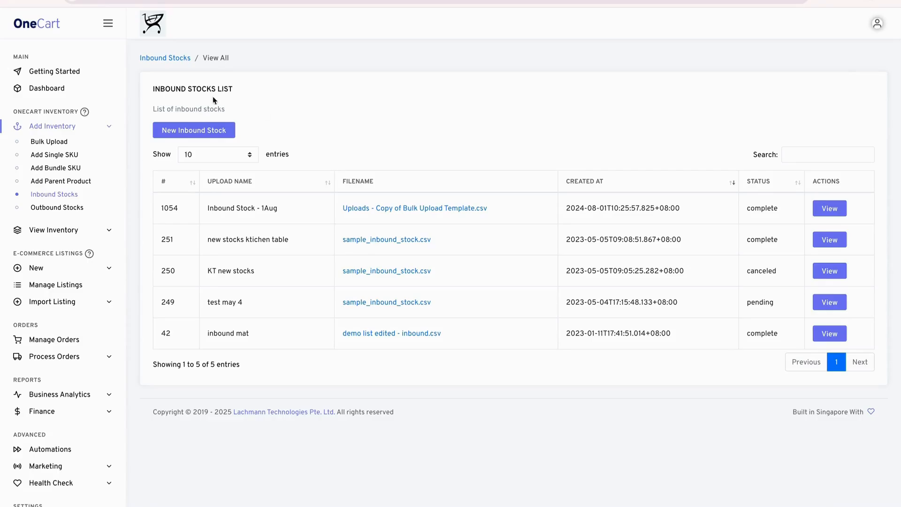
pyautogui.click(210, 135)
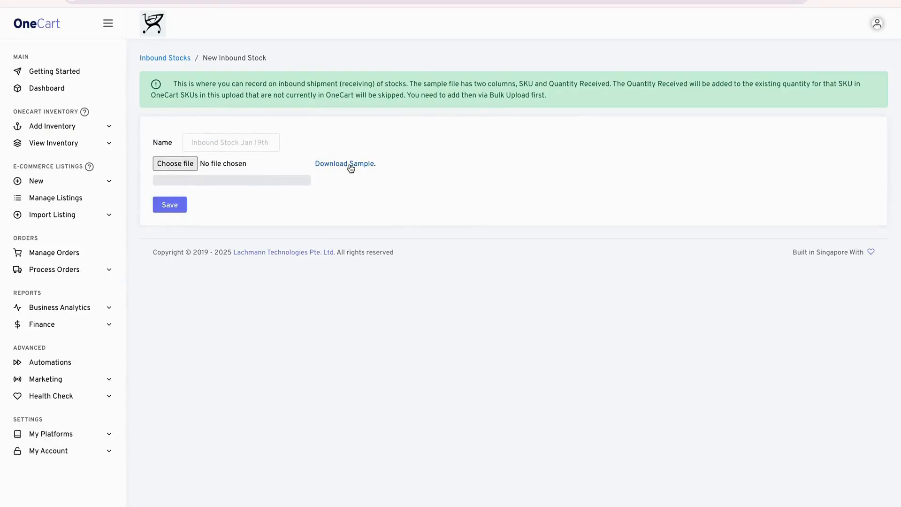
# Step: Switch to the sample_inbound_stock spreadsheet and examine its Variant SKU and Quantity on Hand columns
pyautogui.hotkey('ctrl', 'Up')
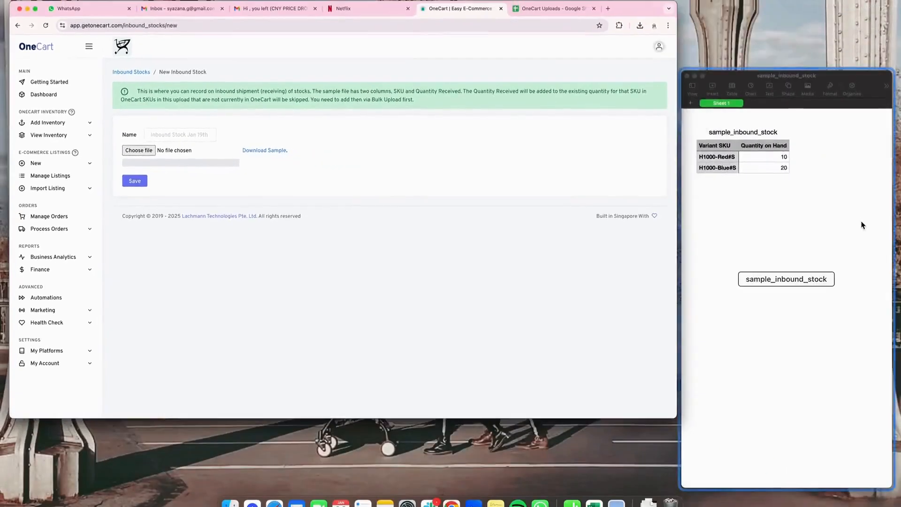
pyautogui.click(860, 223)
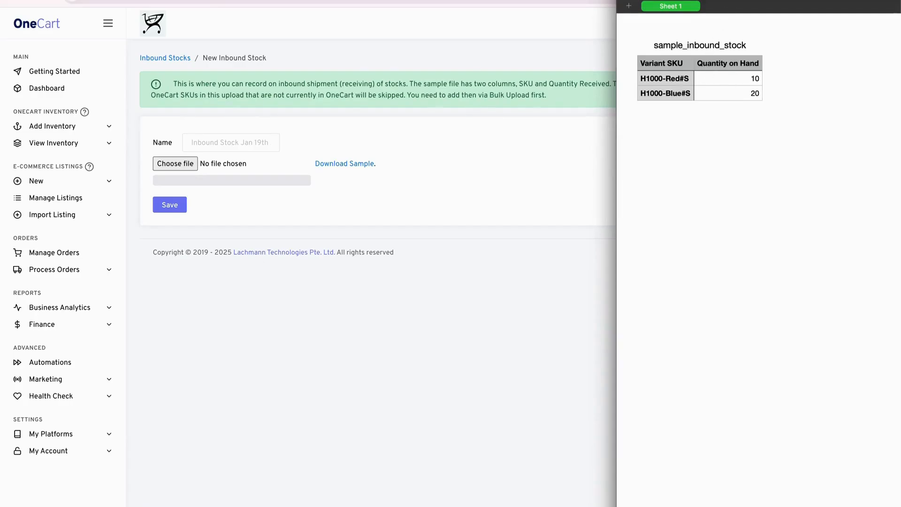
pyautogui.moveTo(717, 1); pyautogui.dragTo(438, 3)
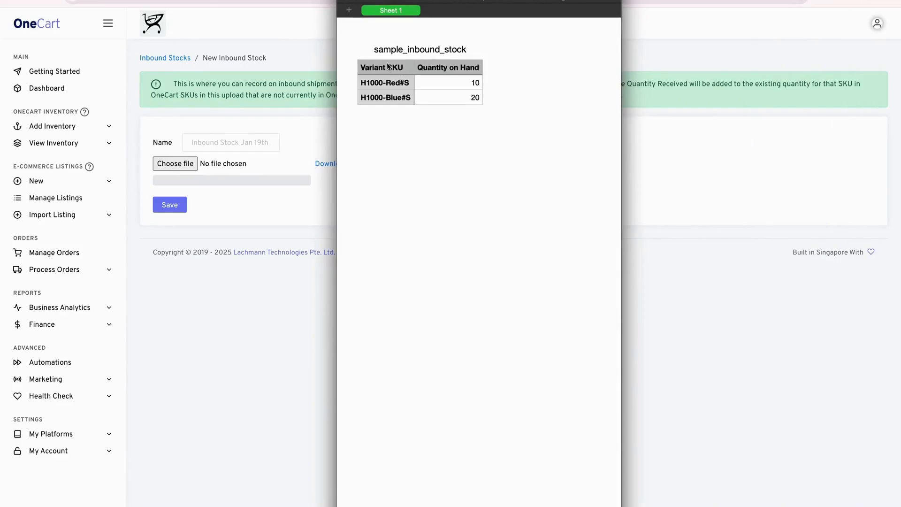
pyautogui.moveTo(388, 66); pyautogui.dragTo(386, 102)
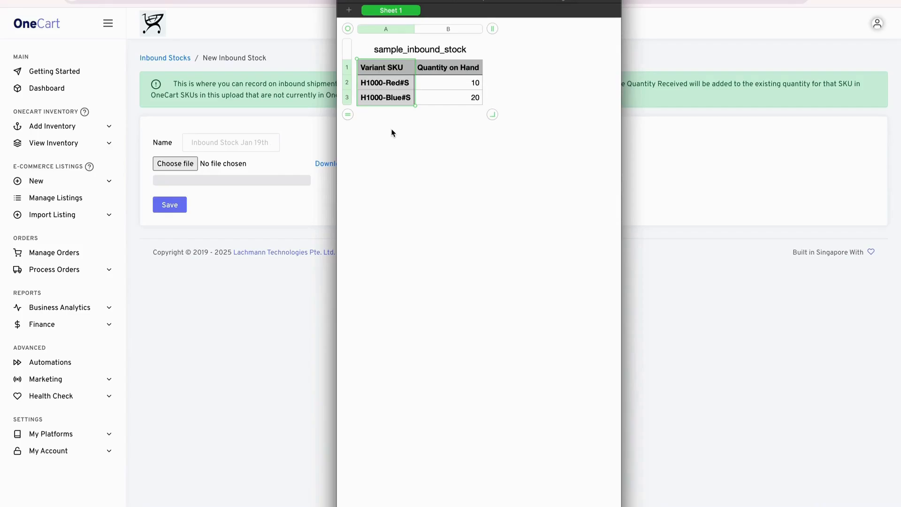
pyautogui.moveTo(447, 69); pyautogui.dragTo(458, 119)
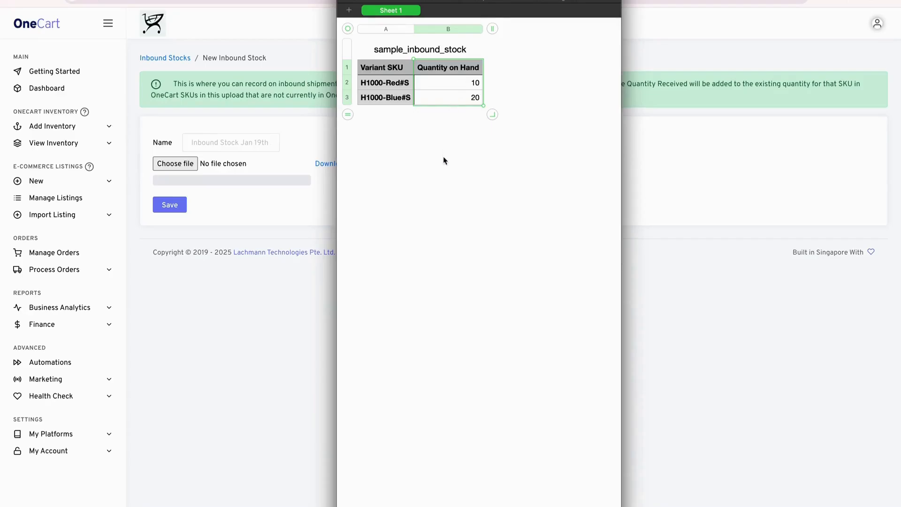
# Step: Switch to the OneCart Uploads sheet in Google Sheets and review its variant SKUs and quantities on hand
pyautogui.click(294, 296)
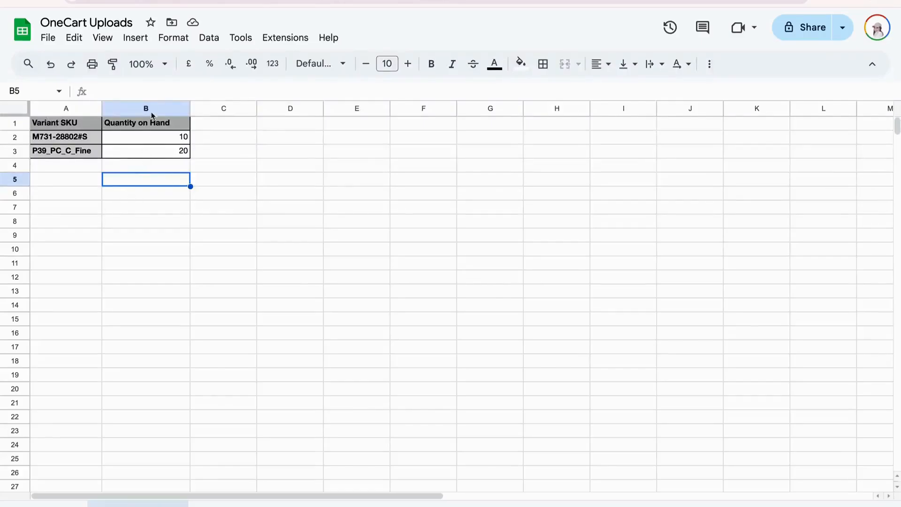
pyautogui.moveTo(148, 118); pyautogui.dragTo(151, 162)
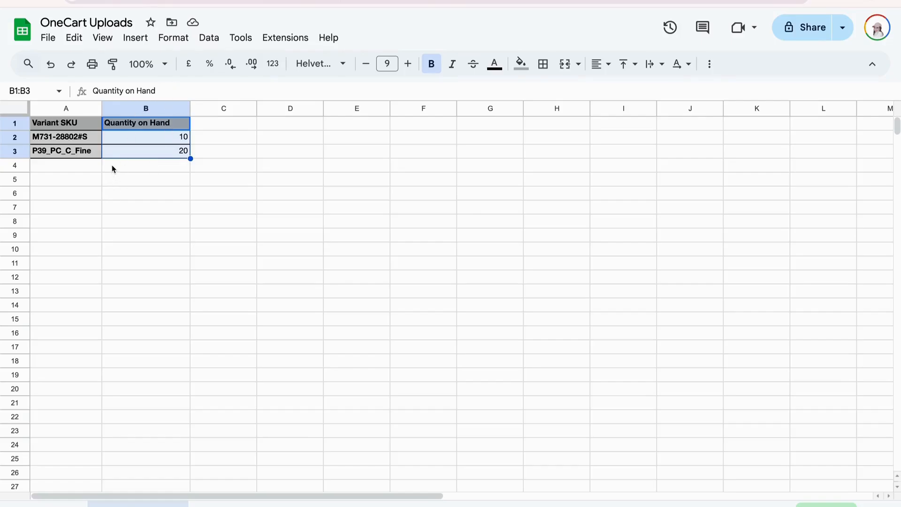
pyautogui.click(84, 142)
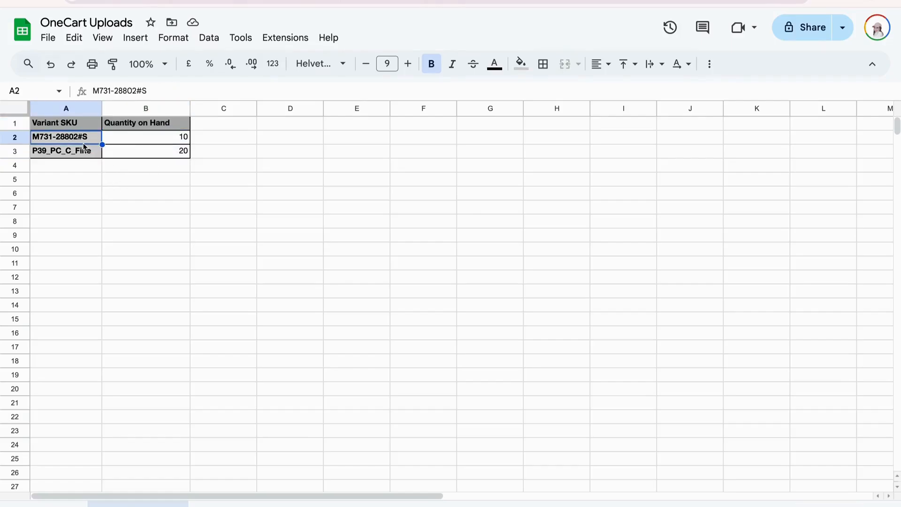
pyautogui.click(113, 143)
pyautogui.click(144, 165)
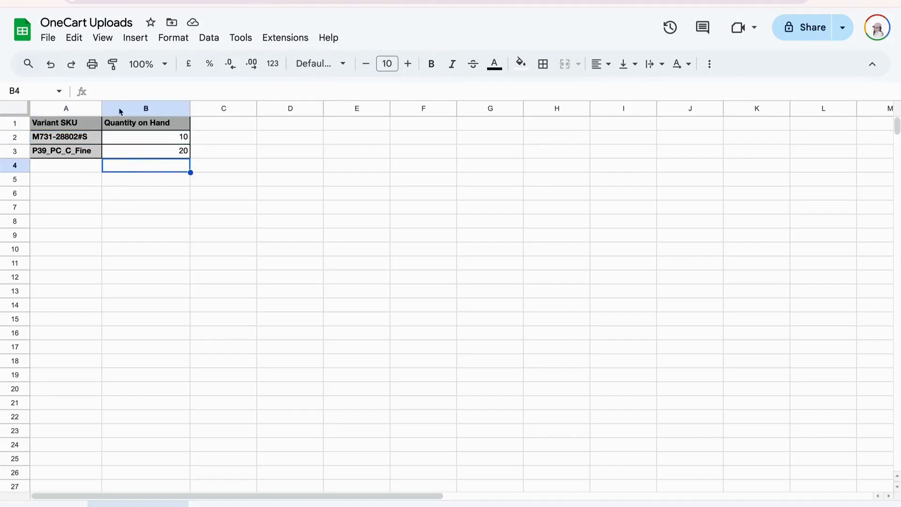
# Step: Download the inbound stocks sheet of OneCart Uploads as a CSV file
pyautogui.click(48, 37)
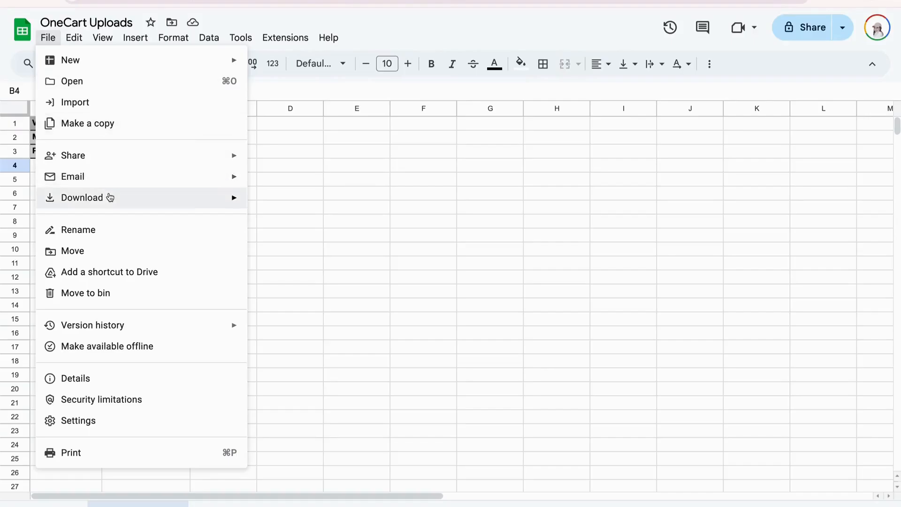
pyautogui.moveTo(110, 197)
pyautogui.click(294, 284)
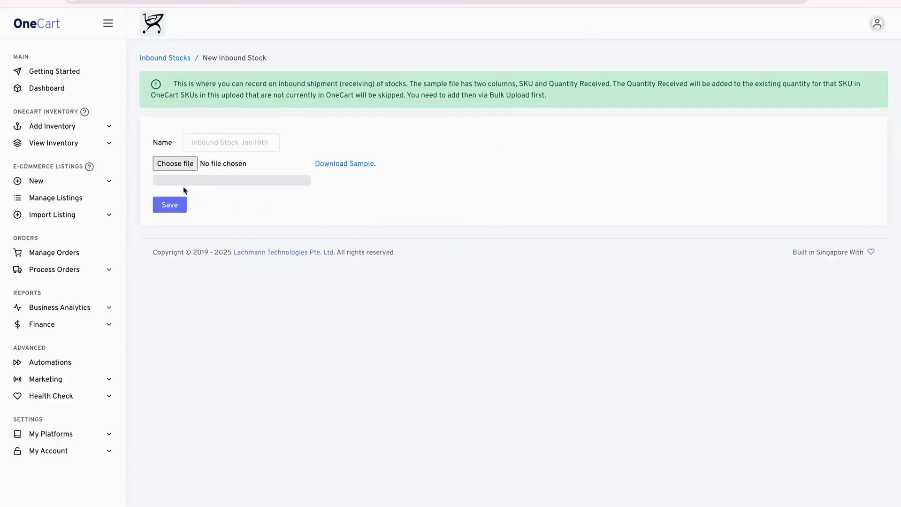
# Step: Back in OneCart, attach the OneCart Uploads - Inbound Stocks.csv file from Downloads to the new inbound stock
pyautogui.click(174, 164)
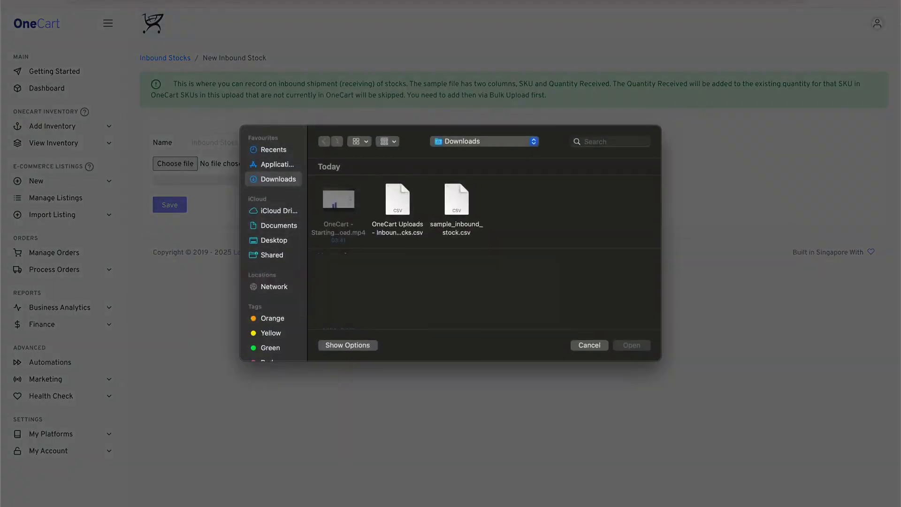
pyautogui.click(408, 202)
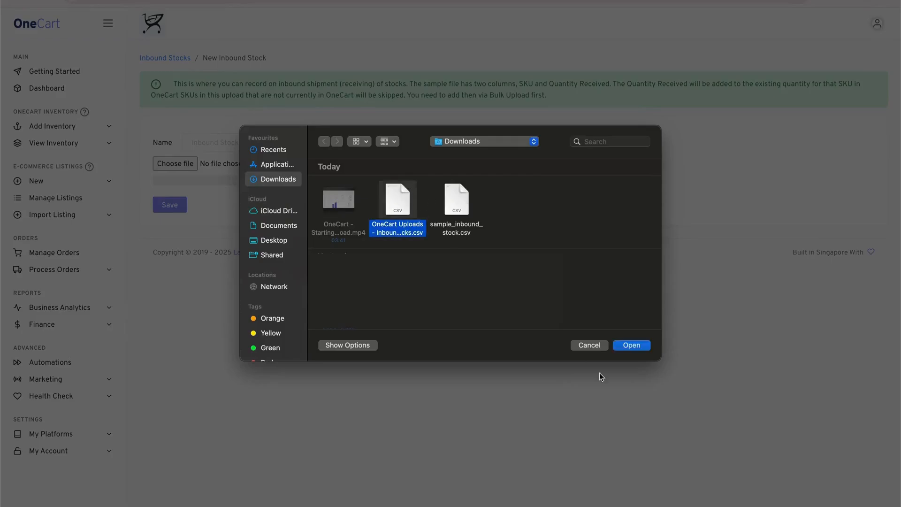
pyautogui.click(634, 345)
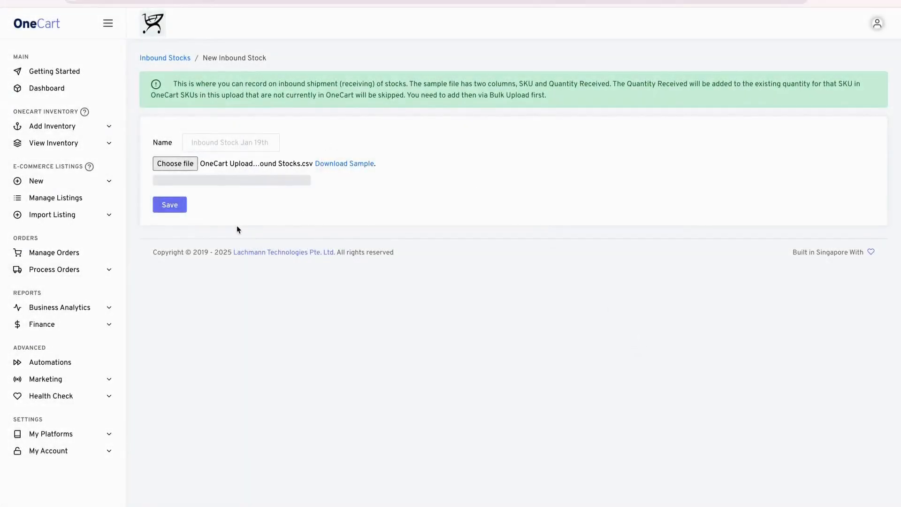
# Step: Name the inbound stock Demo Test 01, save the upload and acknowledge the upload message
pyautogui.click(204, 139)
pyautogui.write('D')
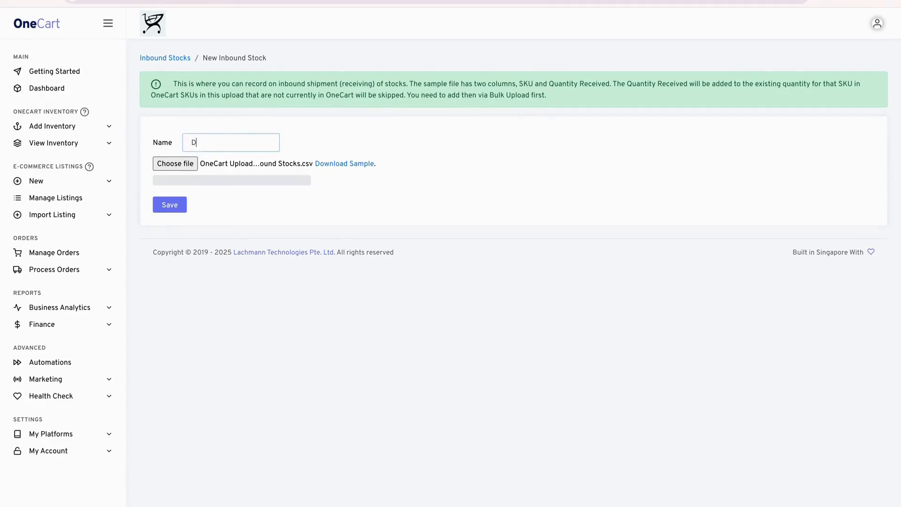
pyautogui.write('emo Test 01')
pyautogui.click(170, 205)
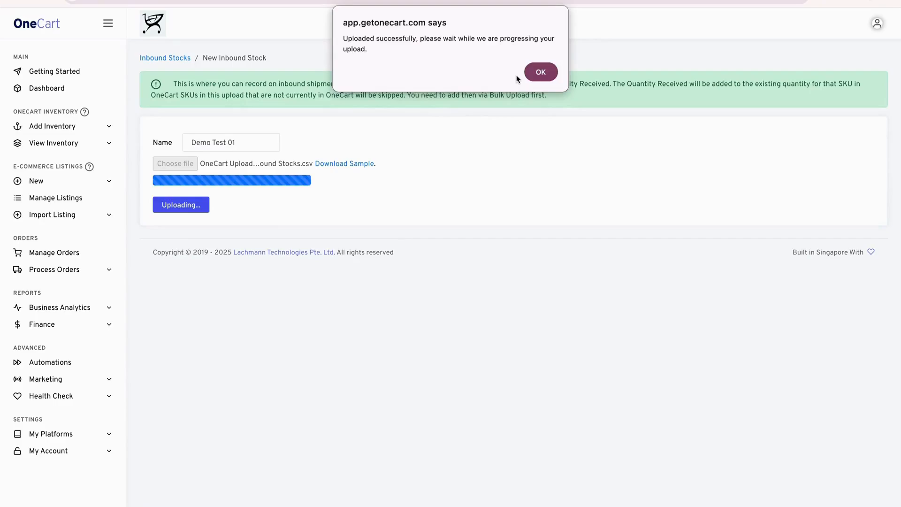
pyautogui.click(541, 72)
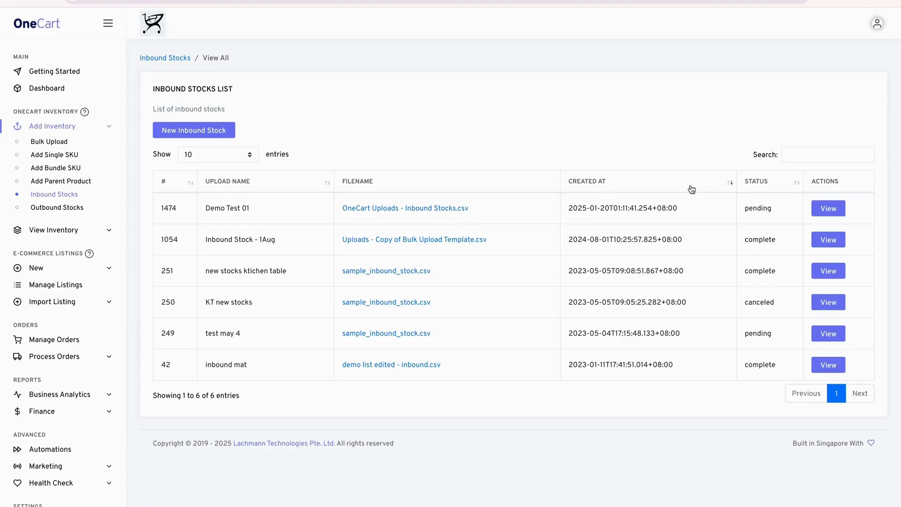
# Step: Open the pending Demo Test 01 upload from the list and confirm its inbound stock quantities
pyautogui.moveTo(748, 207); pyautogui.dragTo(787, 210)
pyautogui.click(837, 220)
pyautogui.click(834, 208)
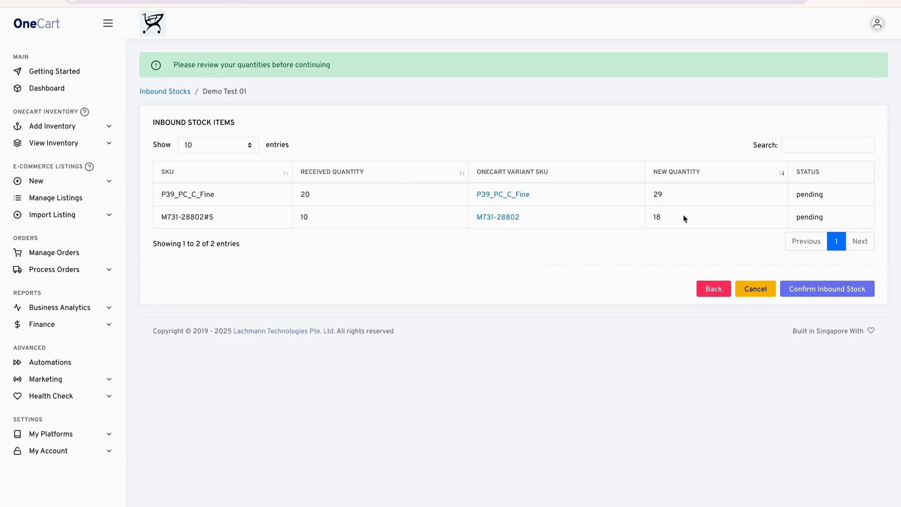
pyautogui.click(817, 289)
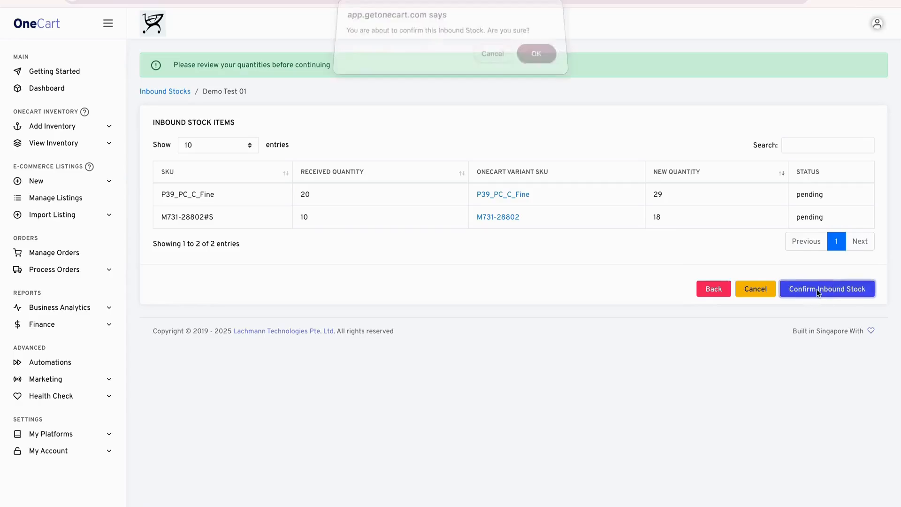
pyautogui.click(537, 62)
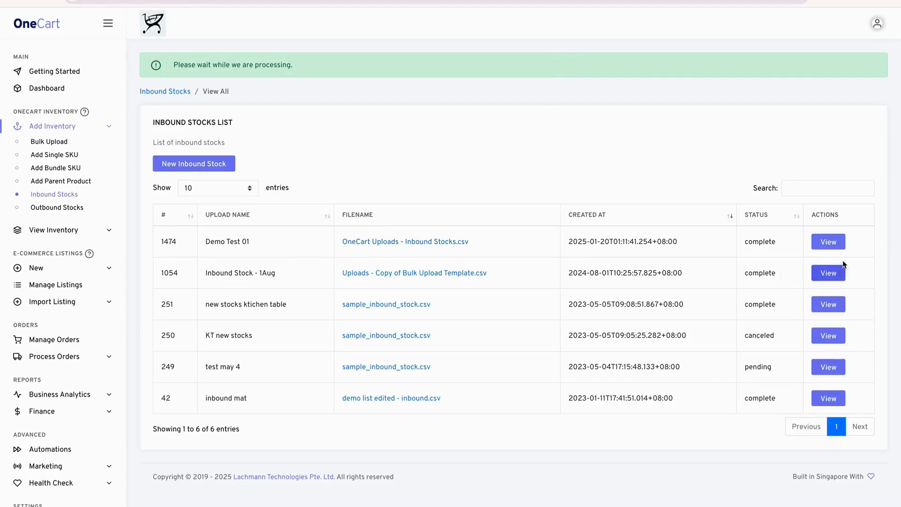
# Step: Open the P39_PC_C_Fine product from the Demo Test 01 items and check its latest quantity change history entry
pyautogui.click(826, 242)
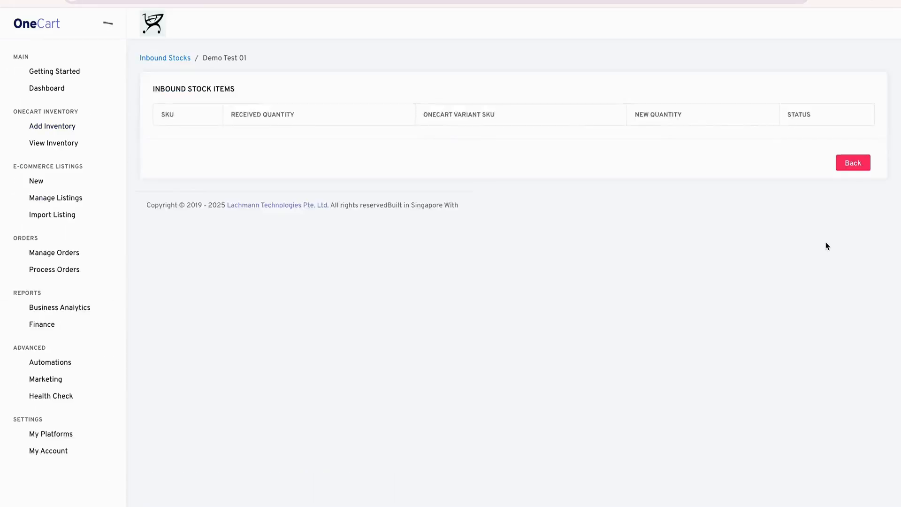
pyautogui.click(488, 162)
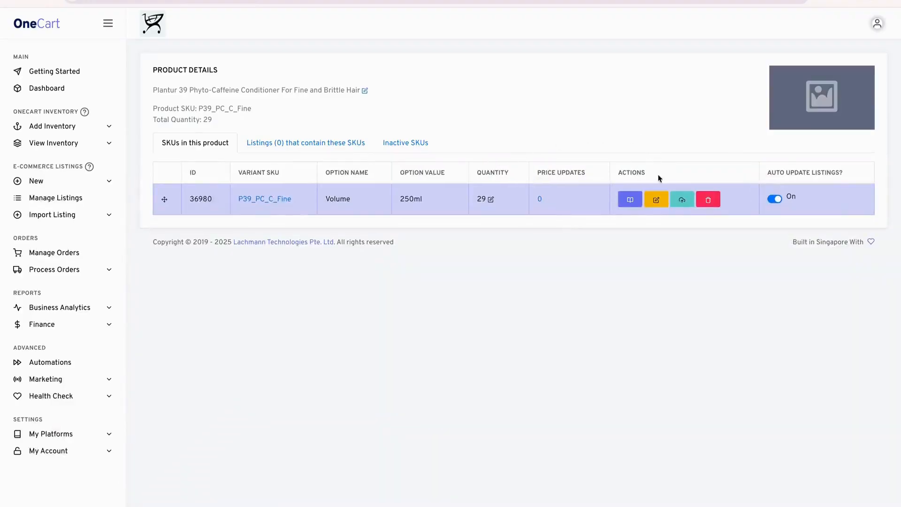
pyautogui.click(630, 199)
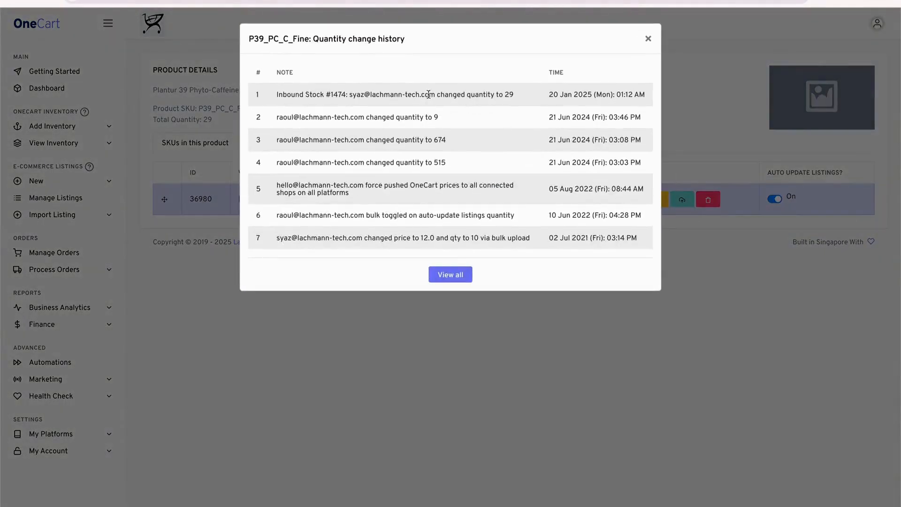
pyautogui.tripleClick(434, 103)
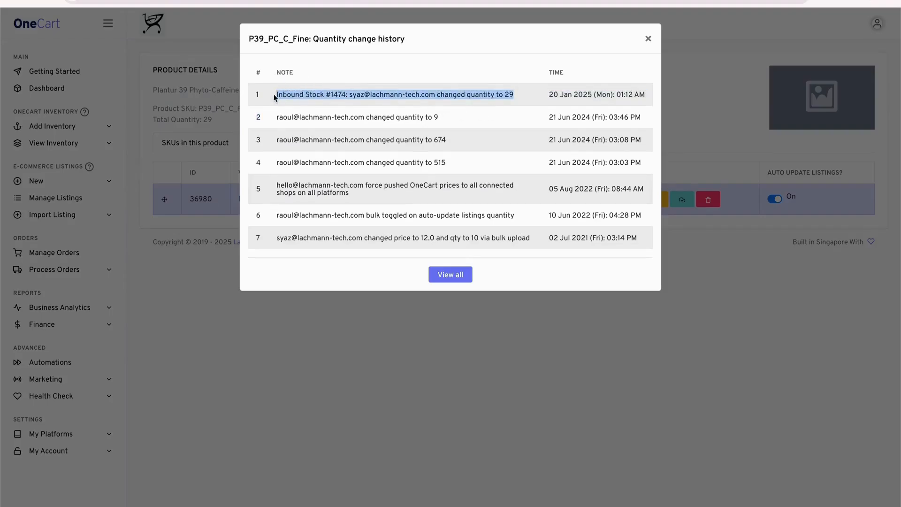
pyautogui.click(416, 332)
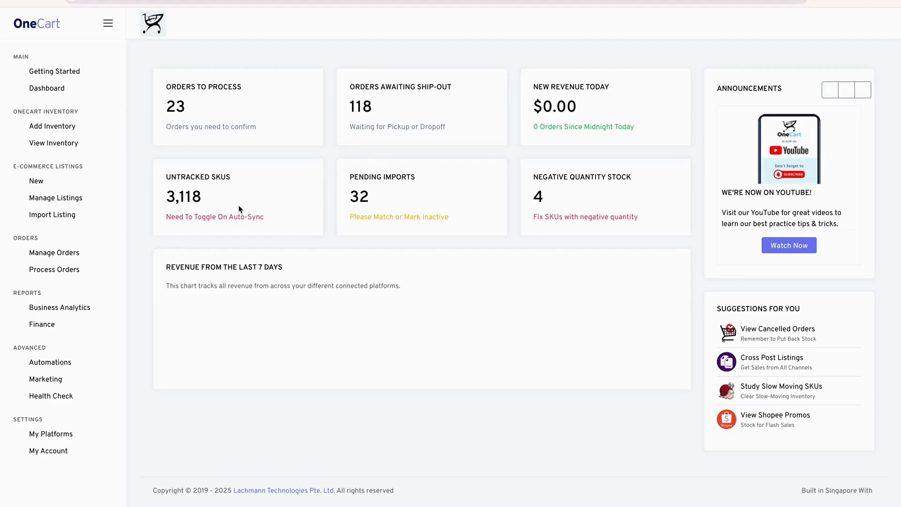
pyautogui.press('super+shift+5')
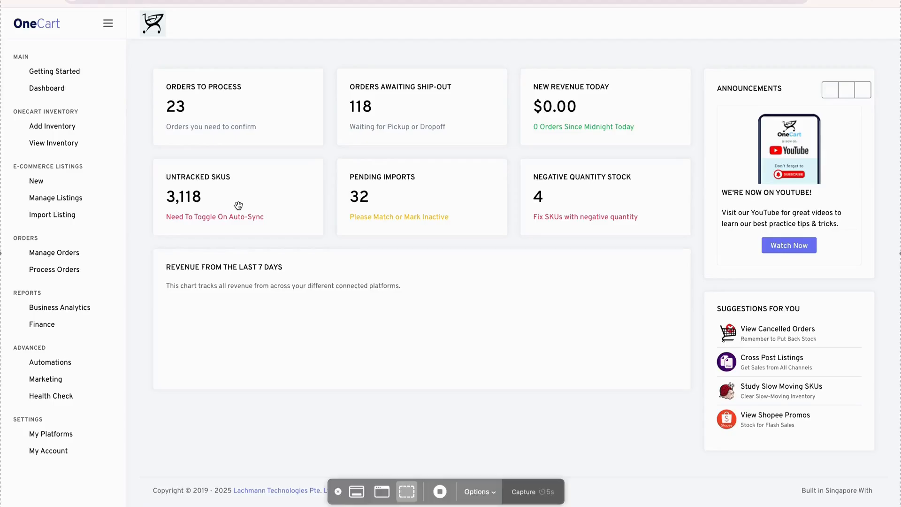
pyautogui.click(445, 496)
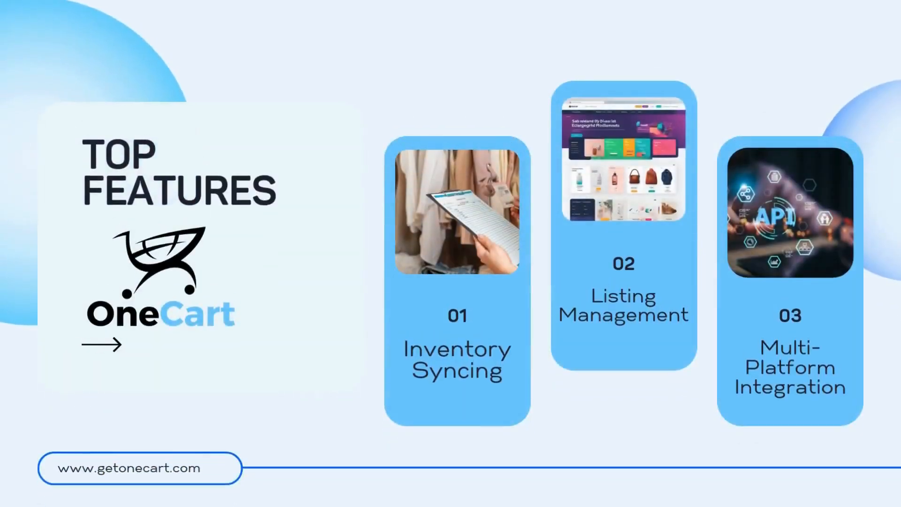